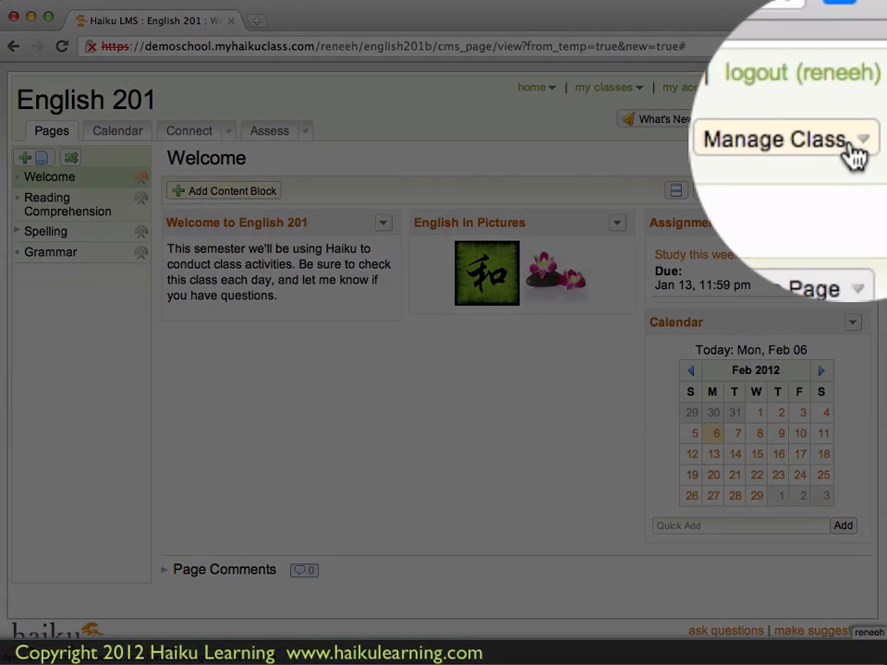
Create sections for the English 201 class from its roster and add a third section
{"action": "left_click", "coordinate": [851, 123]}
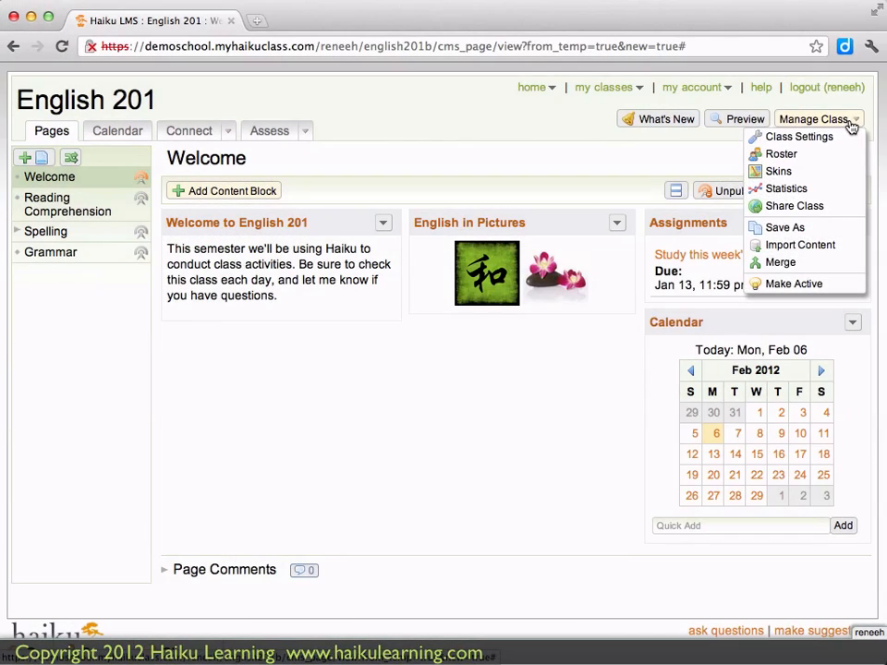
{"action": "left_click", "coordinate": [827, 156]}
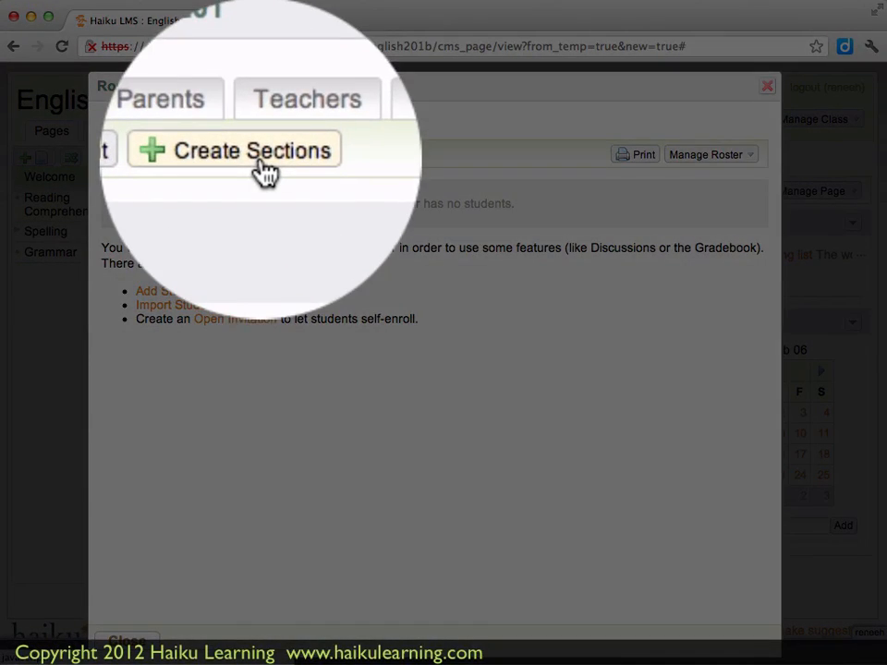
{"action": "left_click", "coordinate": [262, 163]}
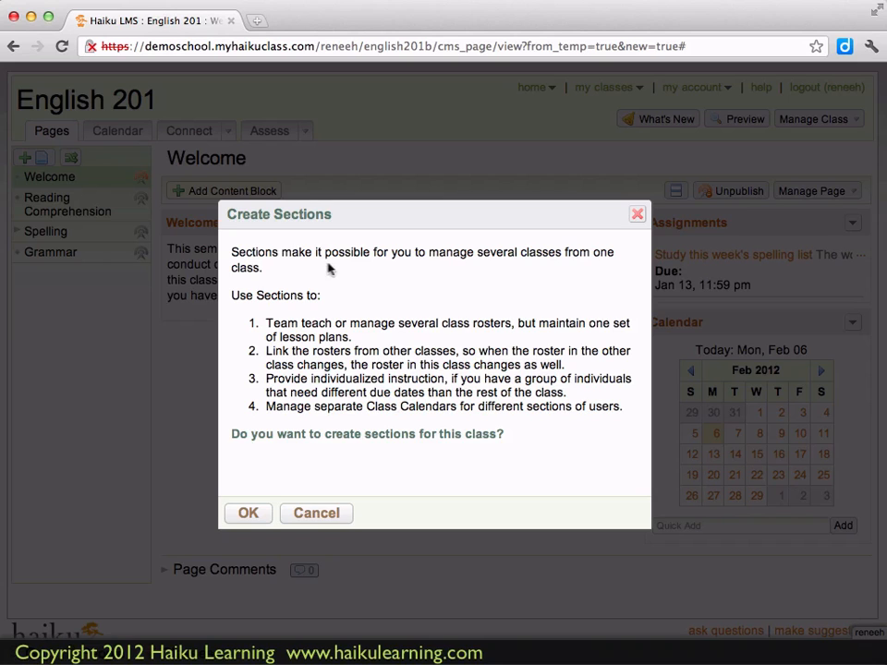
{"action": "left_click", "coordinate": [246, 514]}
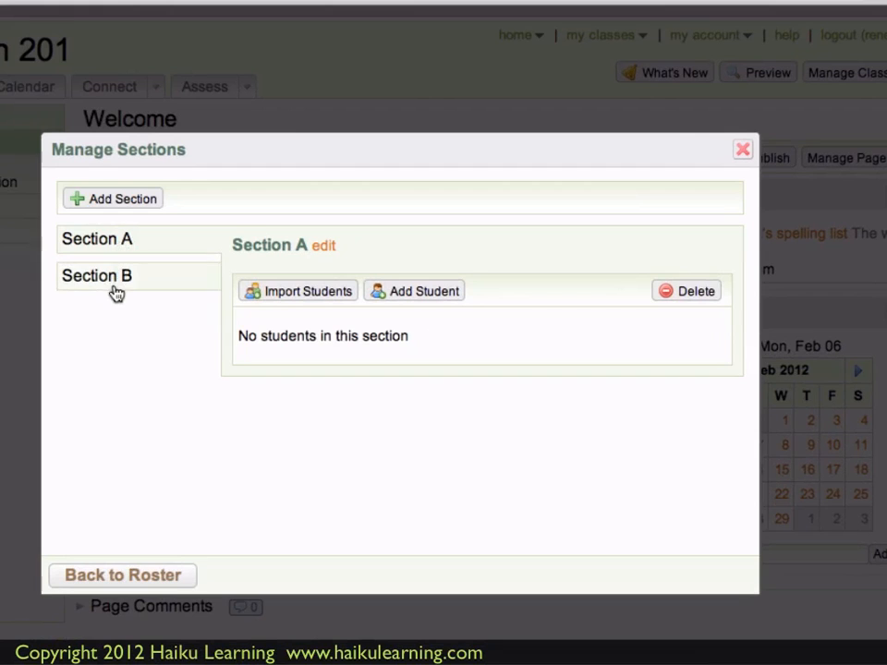
{"action": "left_click", "coordinate": [119, 201]}
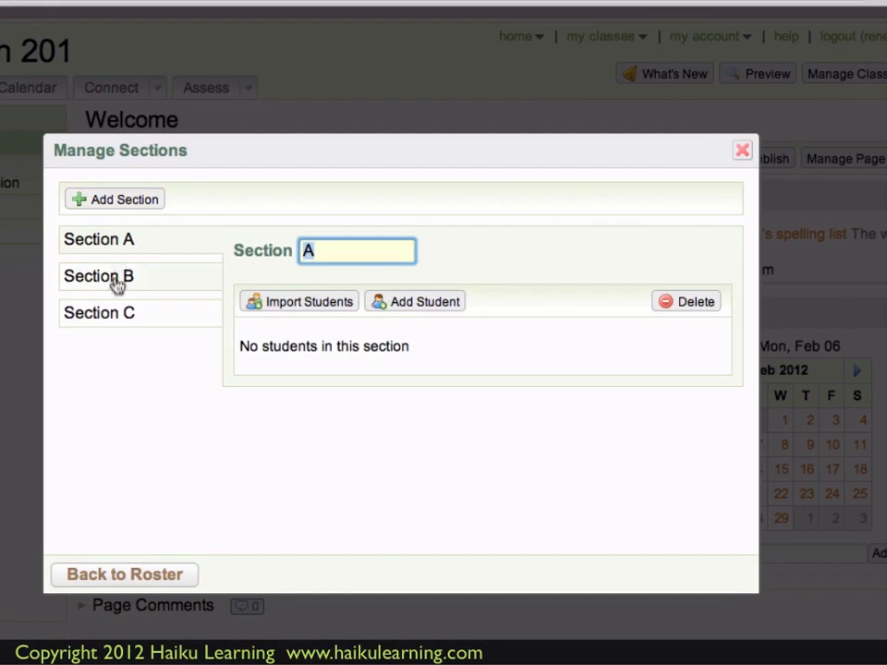
{"action": "left_click", "coordinate": [129, 339]}
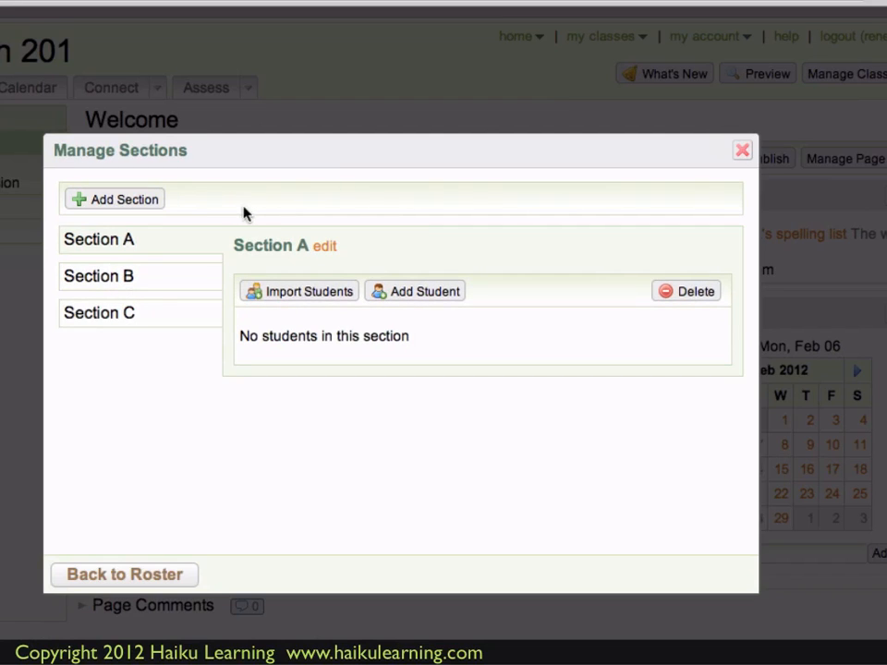
Rename Section A as 1st Period
{"action": "left_click", "coordinate": [322, 251]}
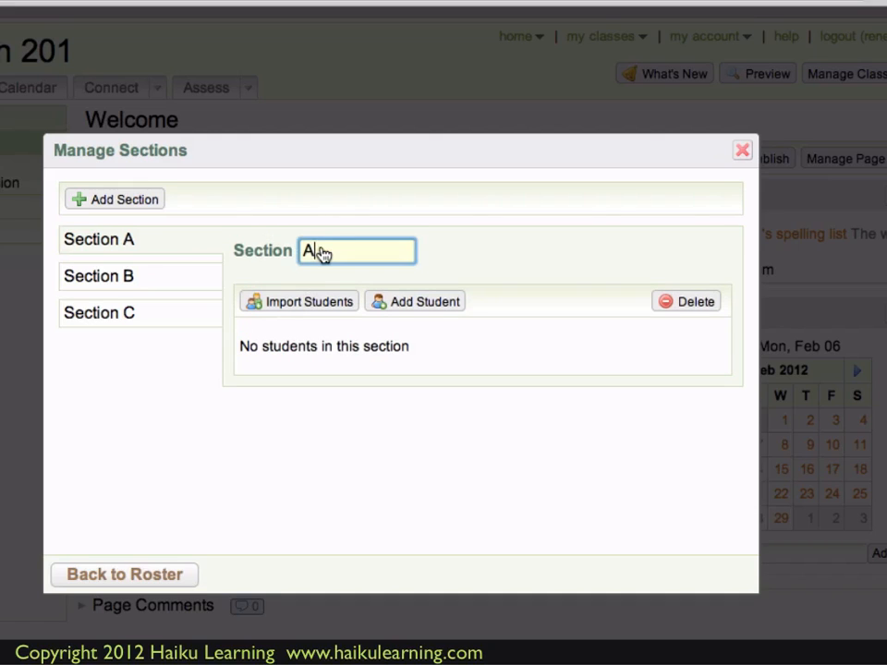
{"action": "key", "text": "BackSpace"}
{"action": "type", "text": "1st Period"}
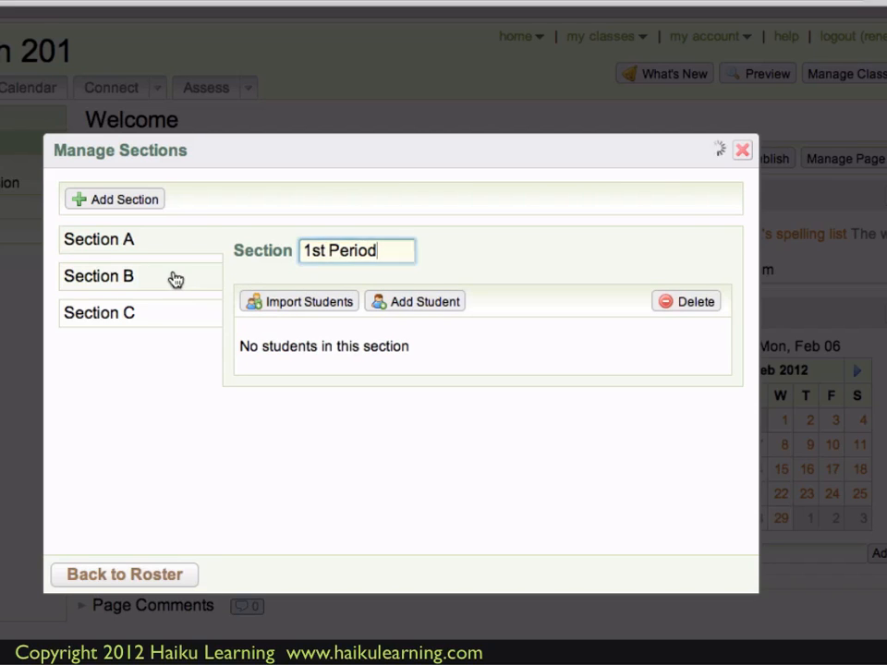
Rename Section B as 2nd Period
{"action": "left_click", "coordinate": [176, 278]}
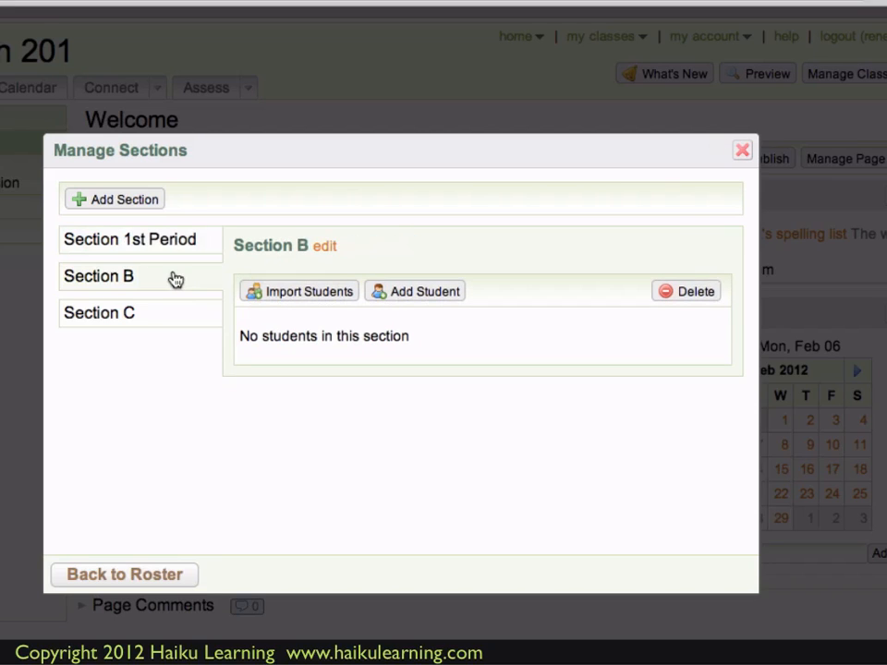
{"action": "left_click", "coordinate": [324, 247]}
{"action": "type", "text": "2nd "}
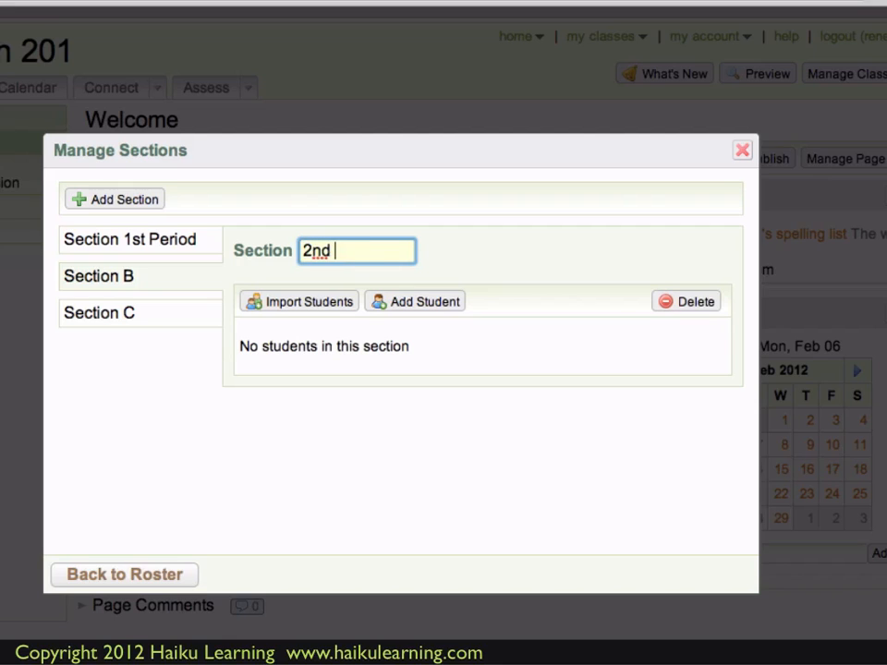
{"action": "type", "text": "Period"}
Rename Section C as 4th Period
{"action": "left_click", "coordinate": [119, 316]}
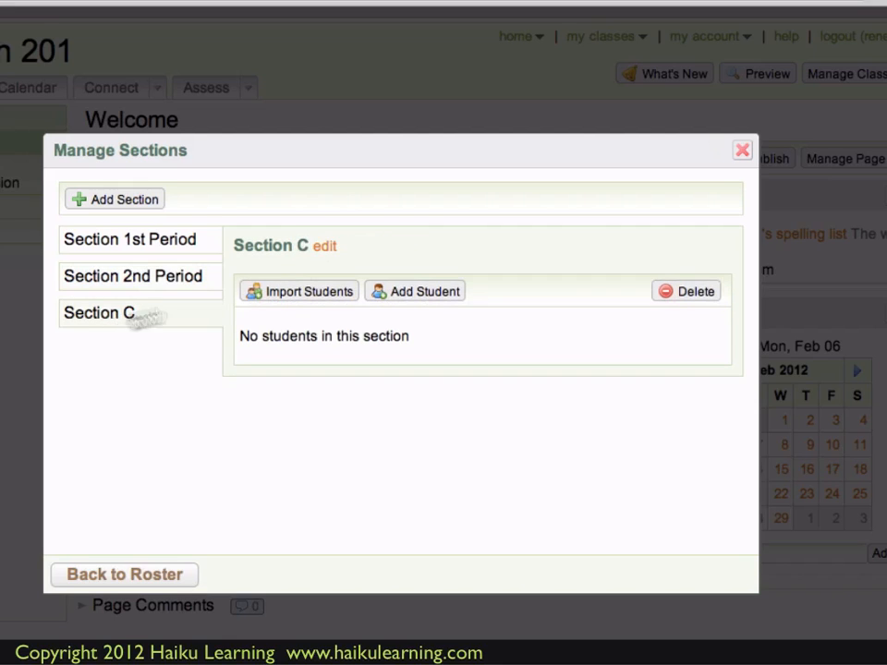
{"action": "left_click", "coordinate": [325, 246]}
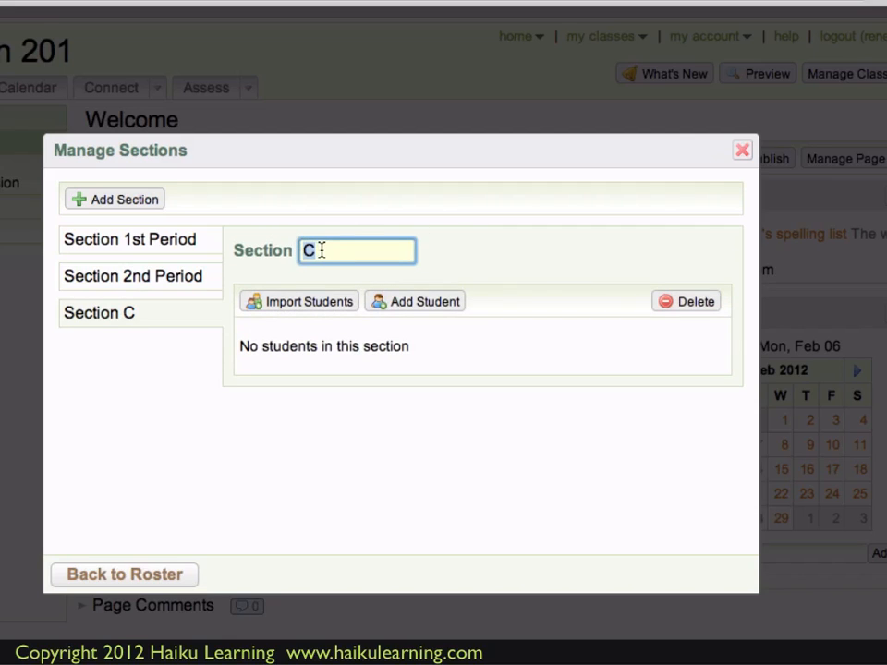
{"action": "type", "text": "4th Period"}
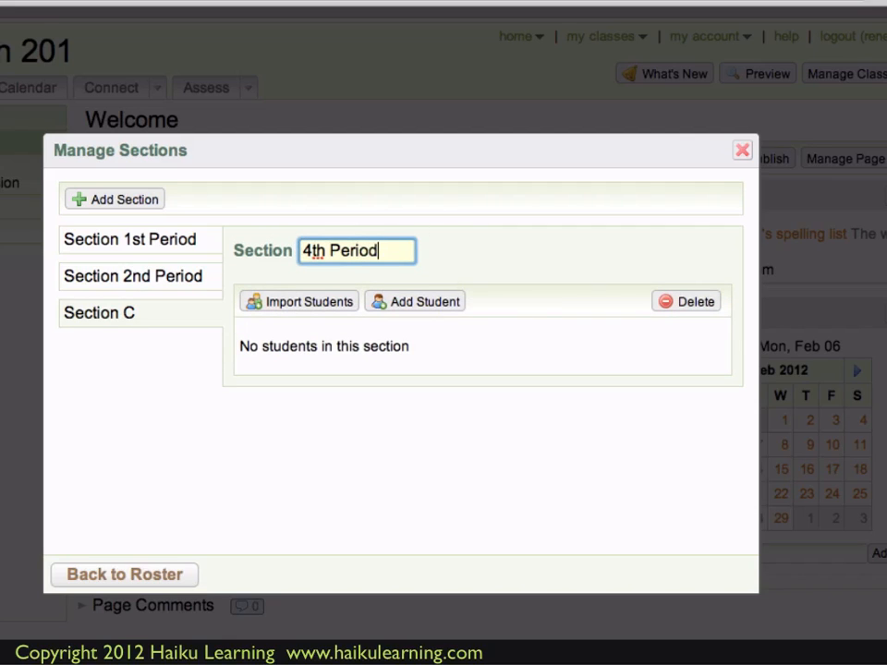
{"action": "key", "text": "Return"}
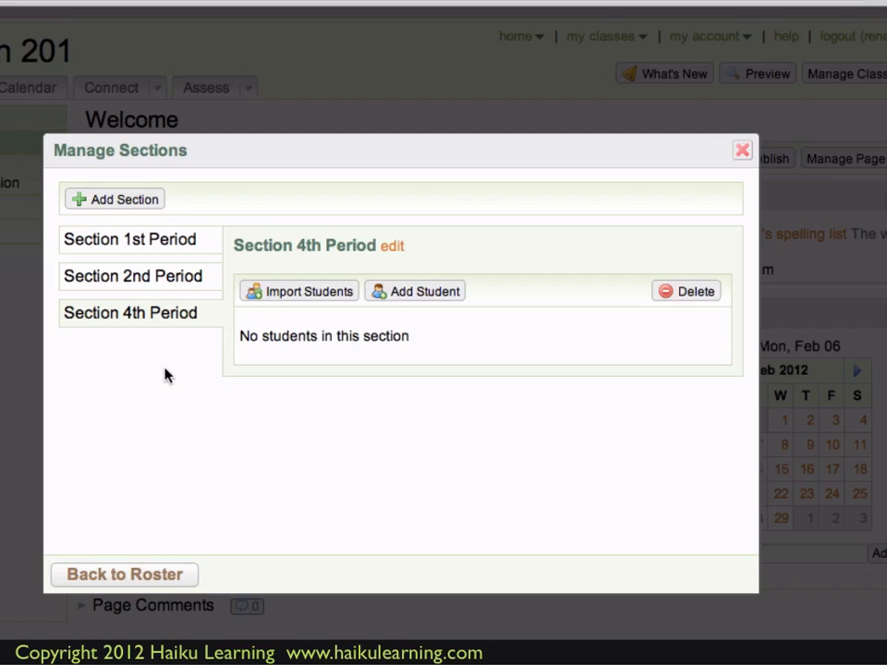
Start a student import into the 1st Period section and search for the source class "english 201"
{"action": "left_click", "coordinate": [169, 249]}
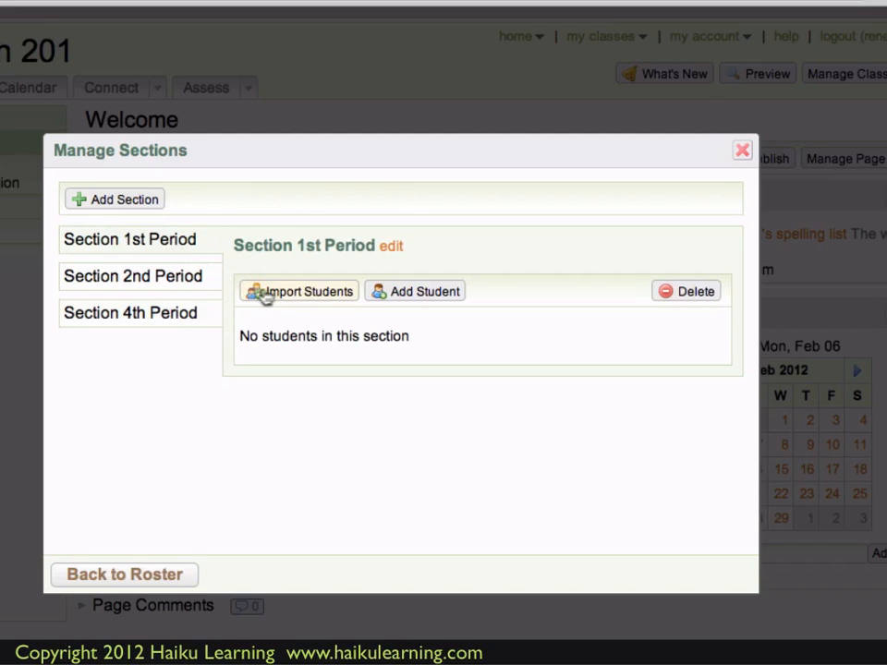
{"action": "left_click", "coordinate": [330, 298]}
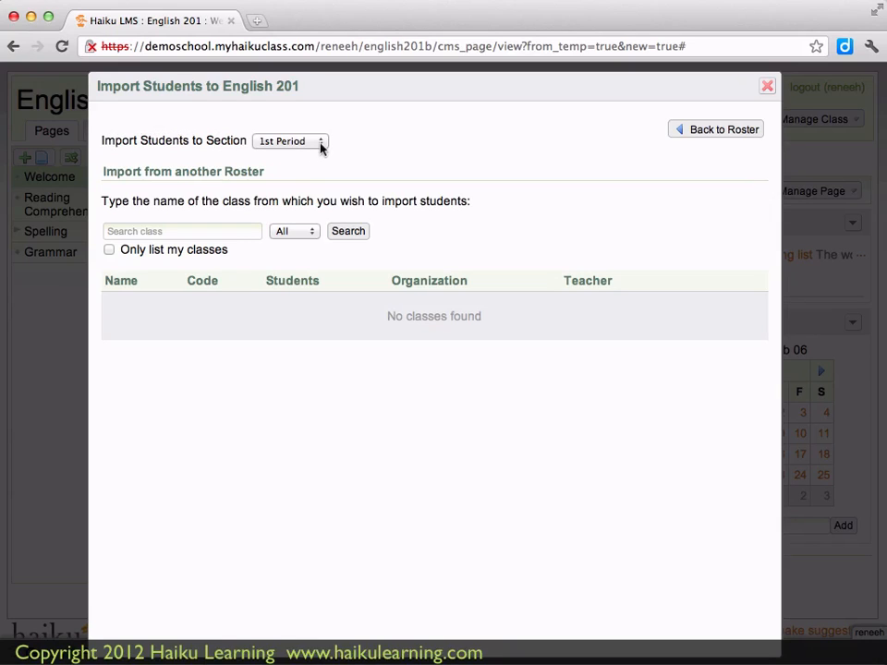
{"action": "left_click", "coordinate": [171, 232]}
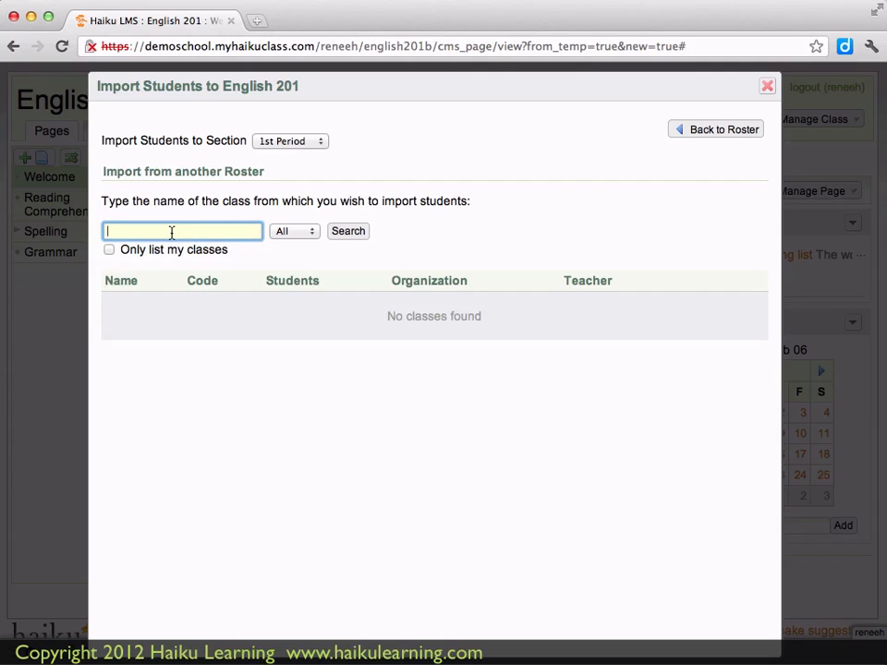
{"action": "type", "text": "english 201"}
{"action": "left_click", "coordinate": [350, 232]}
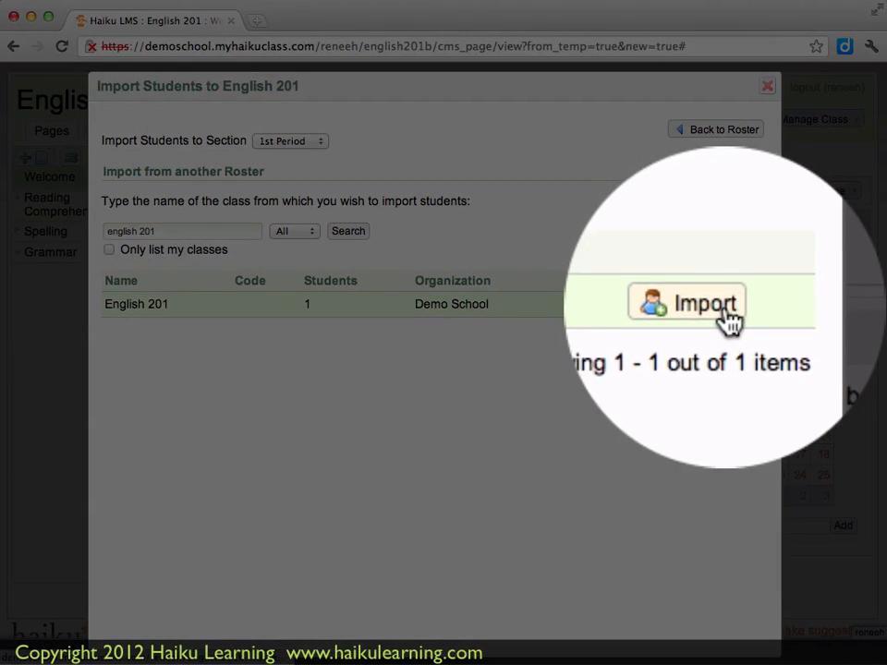
Link the English 201 roster to the 1st Period section and import its students
{"action": "left_click", "coordinate": [725, 312]}
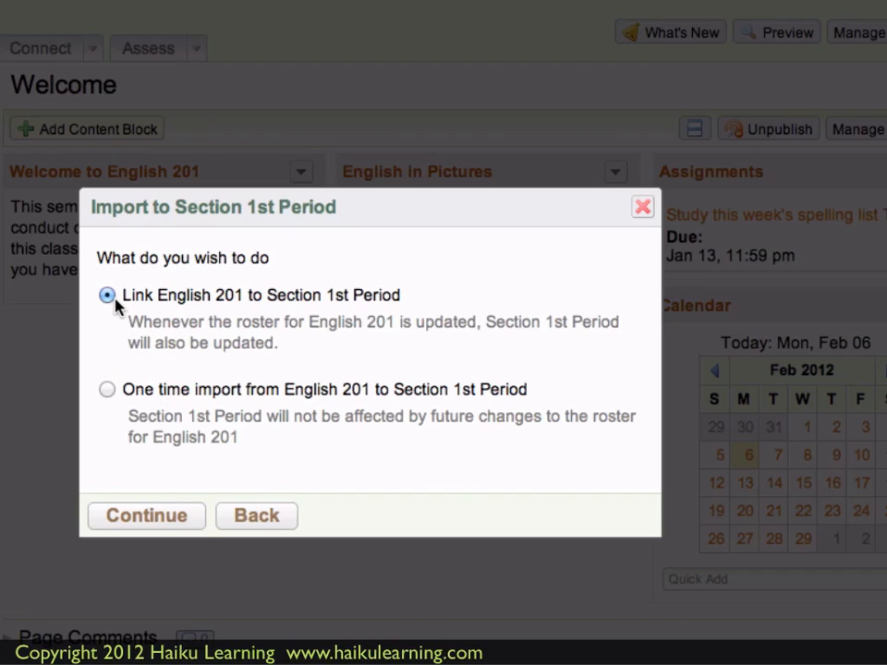
{"action": "left_click", "coordinate": [151, 517]}
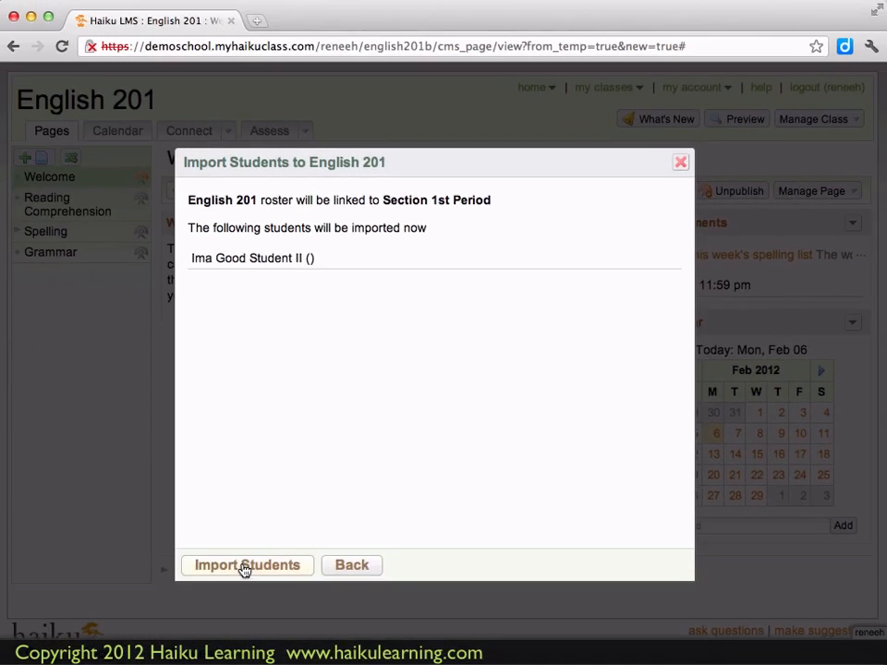
{"action": "left_click", "coordinate": [132, 624]}
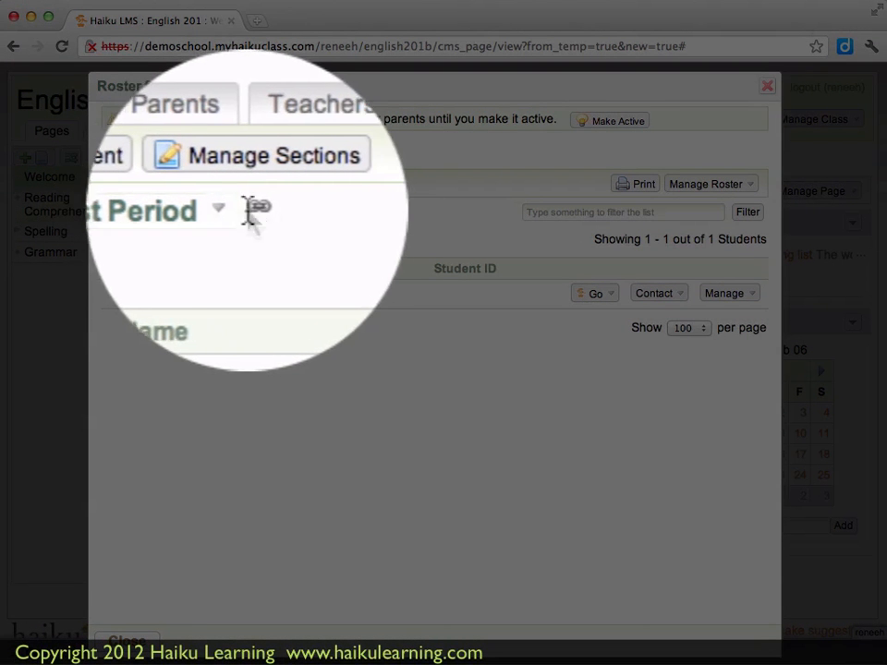
Start a student import into the 2nd Period section and search for source classes matching "around"
{"action": "mouse_move", "coordinate": [261, 224]}
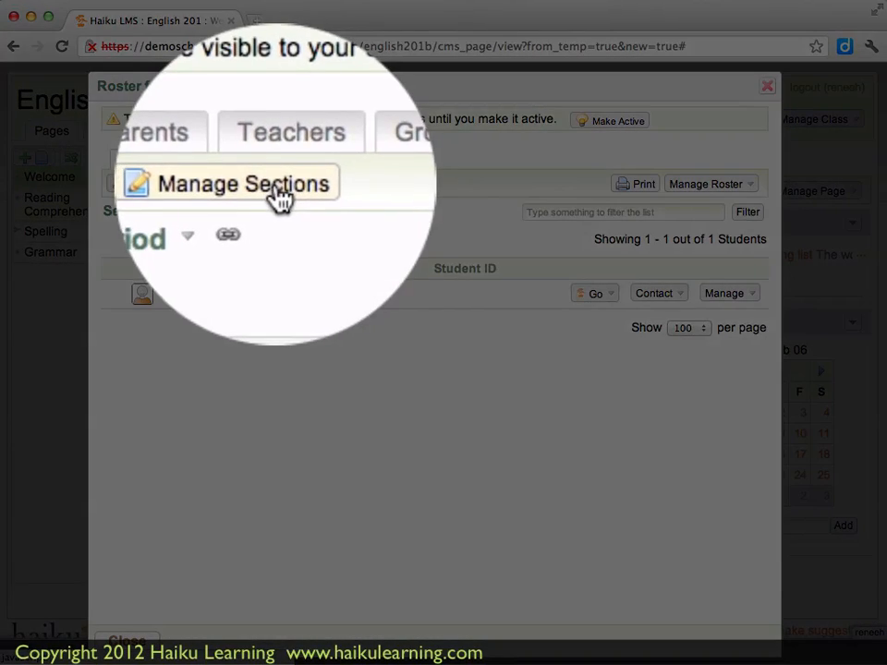
{"action": "left_click", "coordinate": [259, 184]}
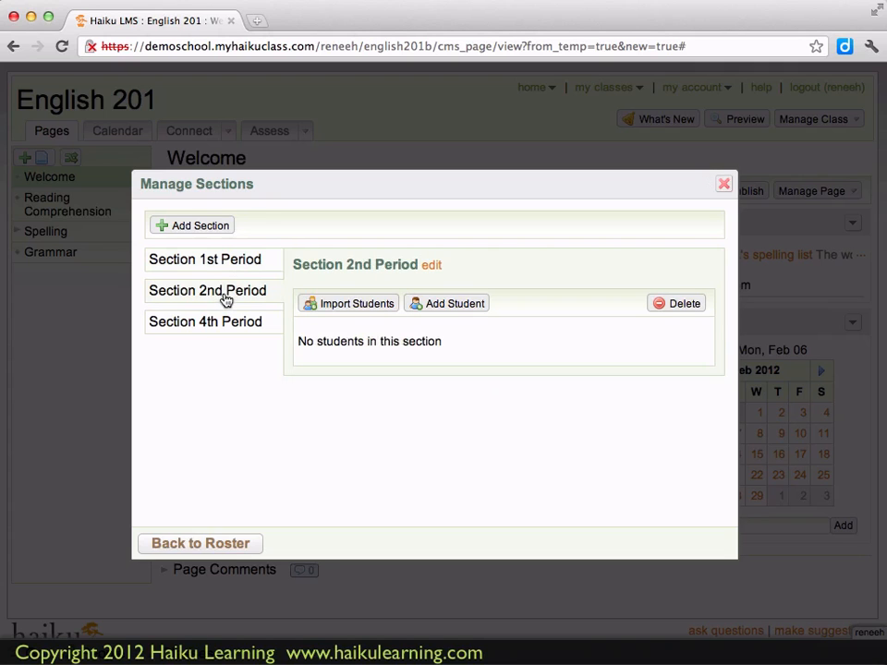
{"action": "left_click", "coordinate": [343, 307]}
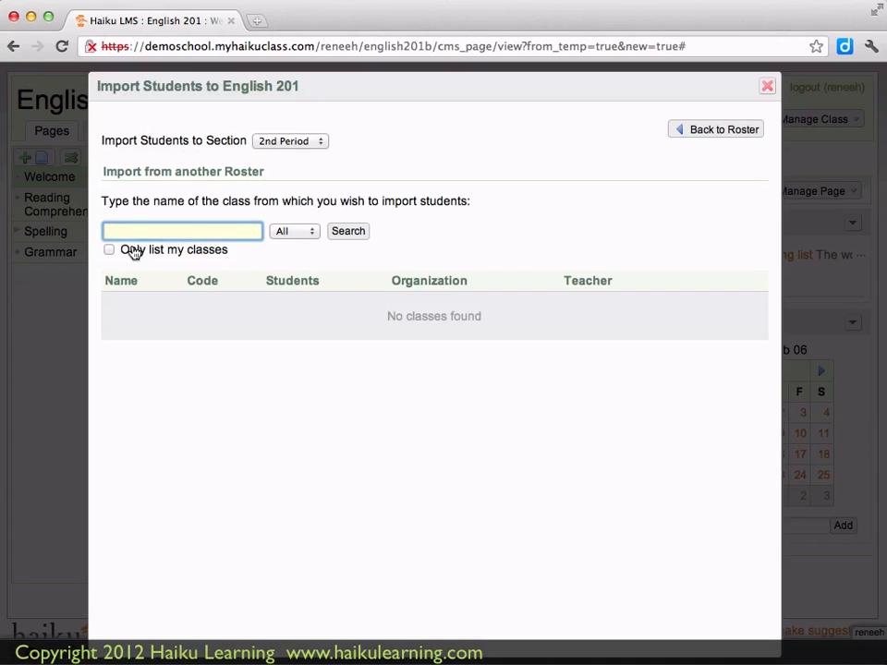
{"action": "type", "text": "around"}
{"action": "left_click", "coordinate": [339, 231]}
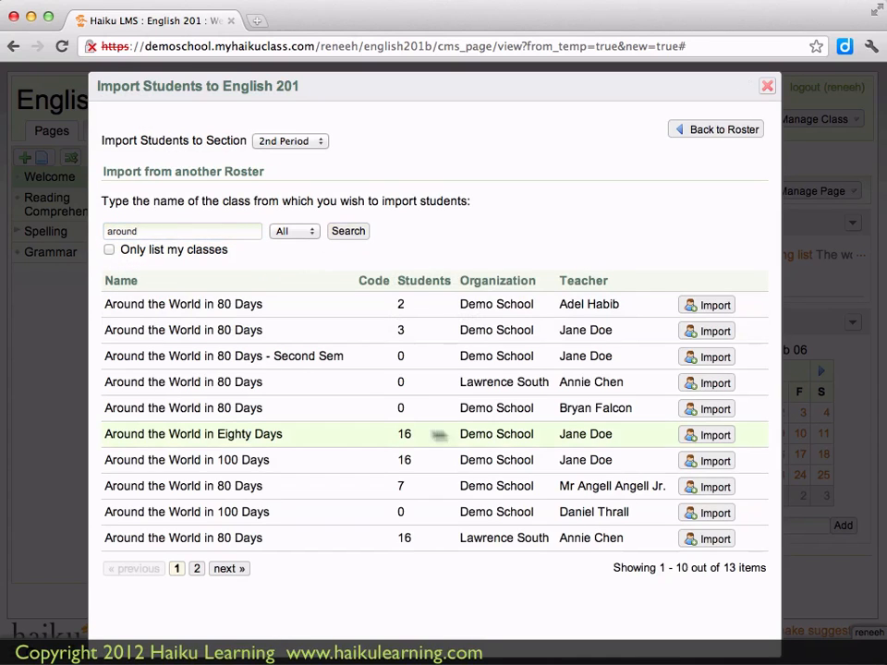
Link the three-student Around the World in 80 Days roster to the 2nd Period section and import its students
{"action": "left_click", "coordinate": [706, 441]}
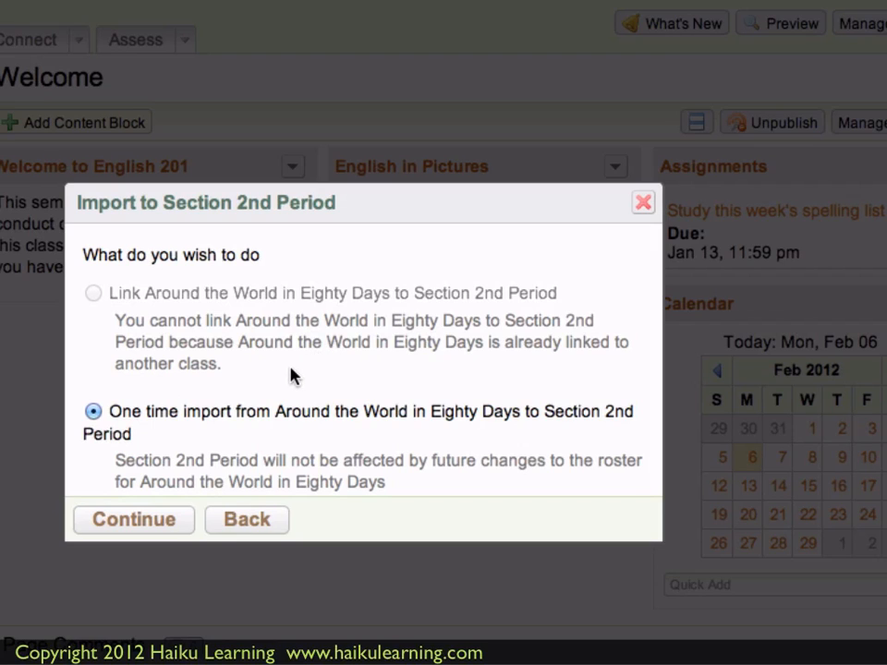
{"action": "left_click", "coordinate": [270, 523]}
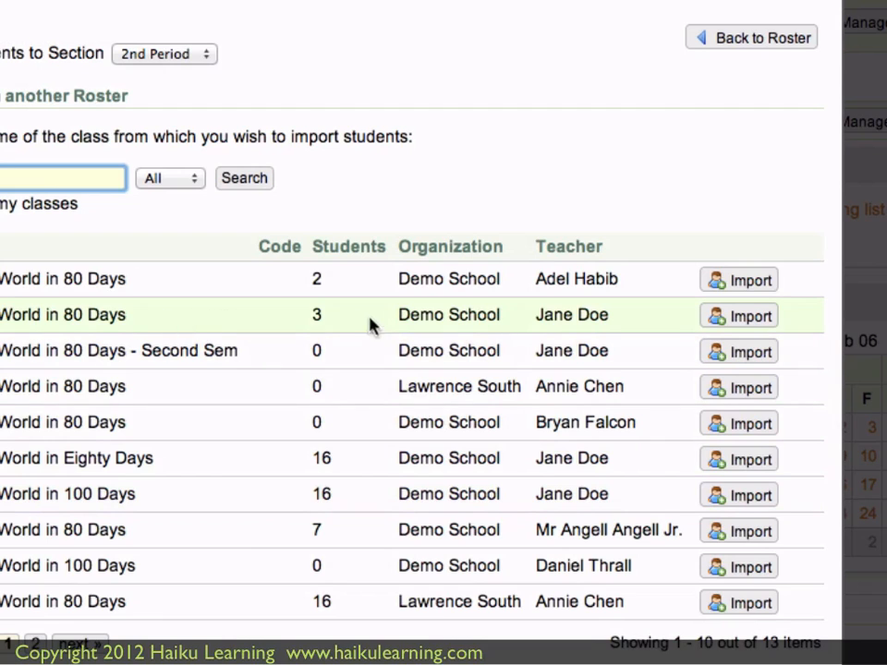
{"action": "left_click", "coordinate": [738, 316]}
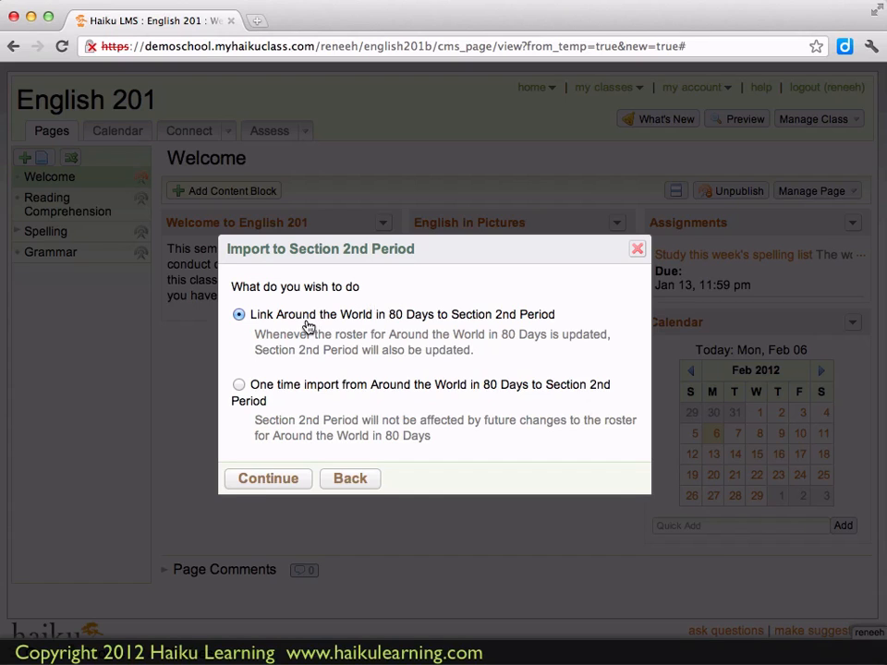
{"action": "left_click", "coordinate": [268, 478]}
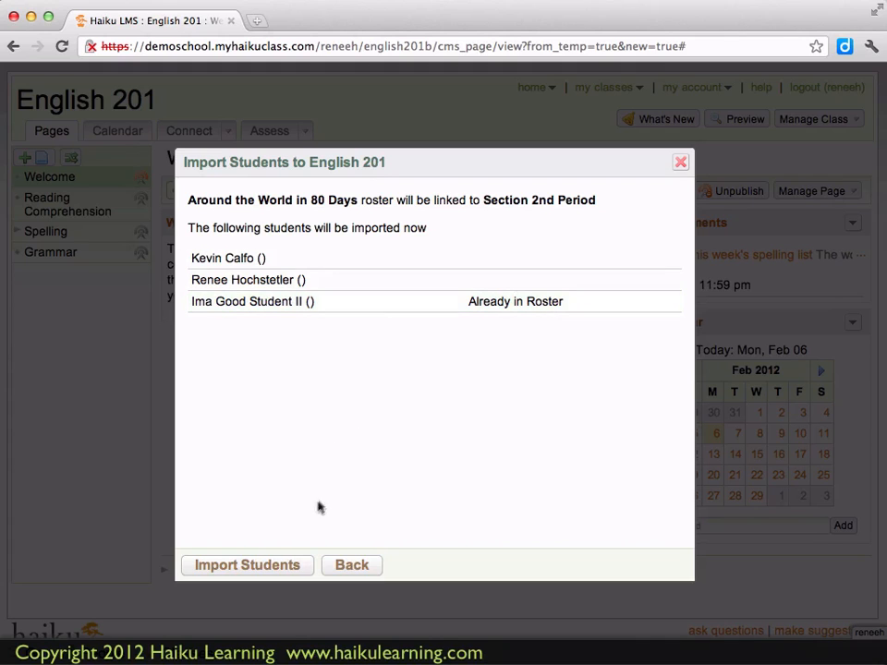
{"action": "left_click", "coordinate": [262, 567]}
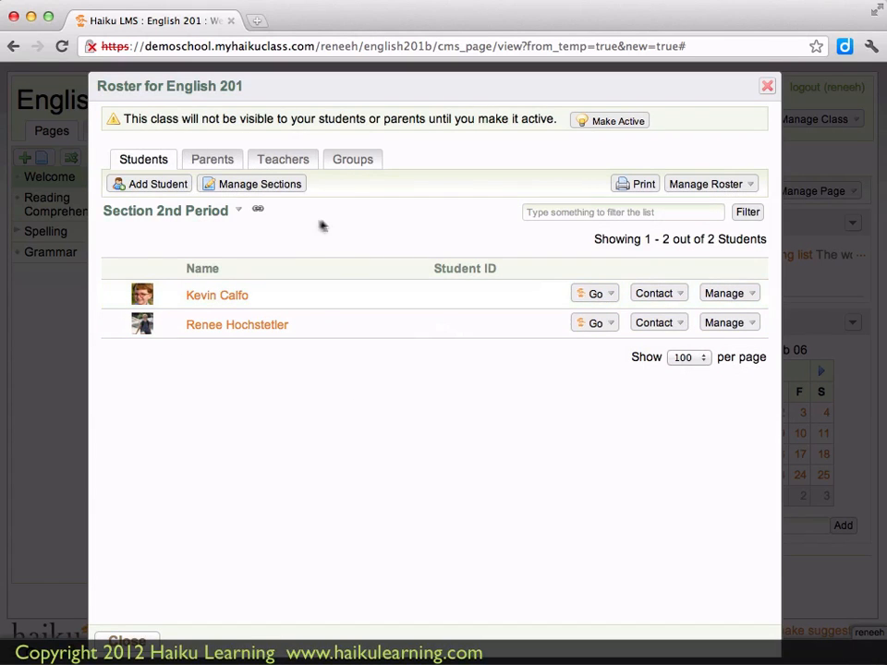
Start a student import into the 4th Period section and search for source classes matching "science" and "english"
{"action": "left_click", "coordinate": [282, 187]}
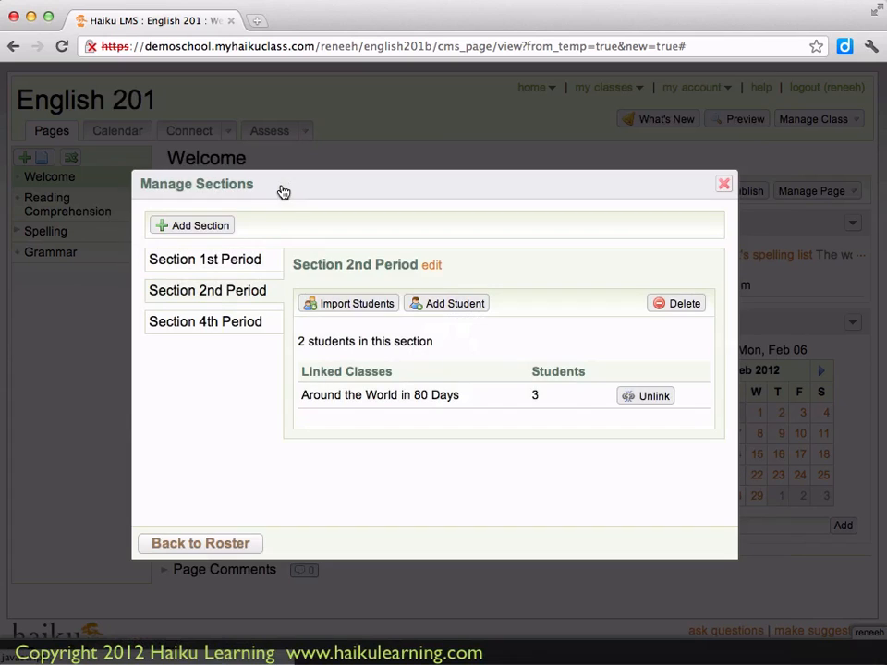
{"action": "left_click", "coordinate": [238, 323]}
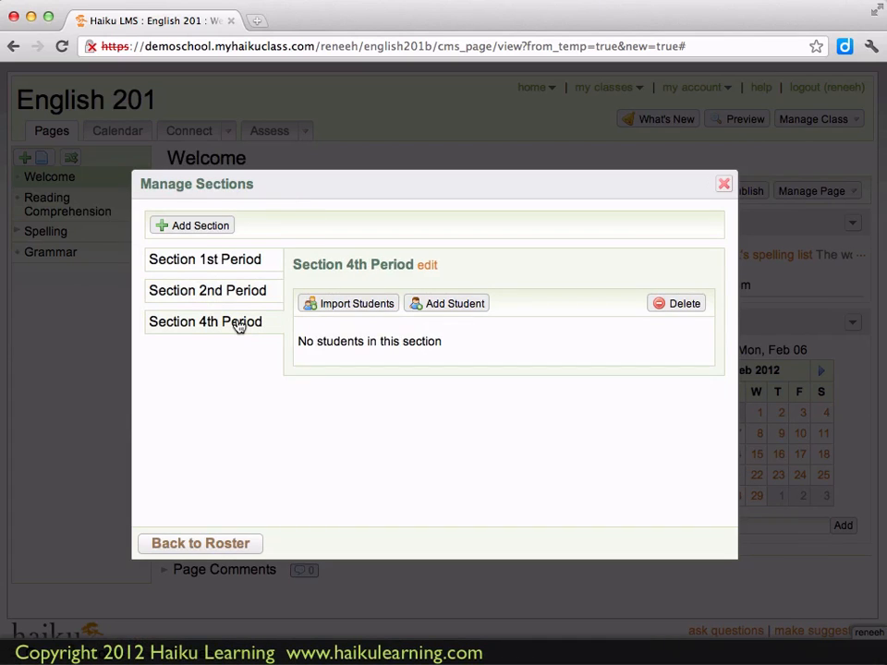
{"action": "left_click", "coordinate": [370, 303]}
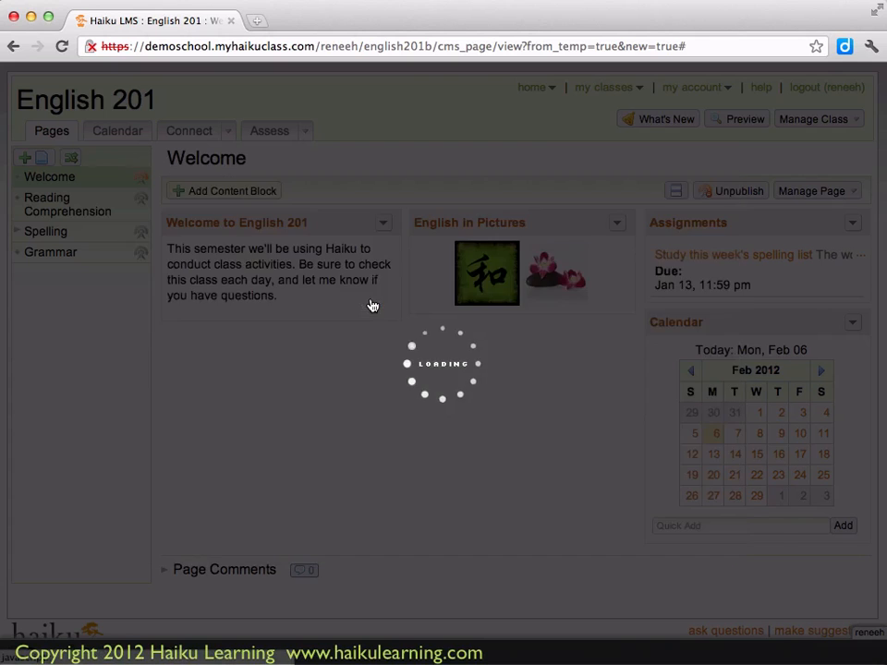
{"action": "type", "text": "science"}
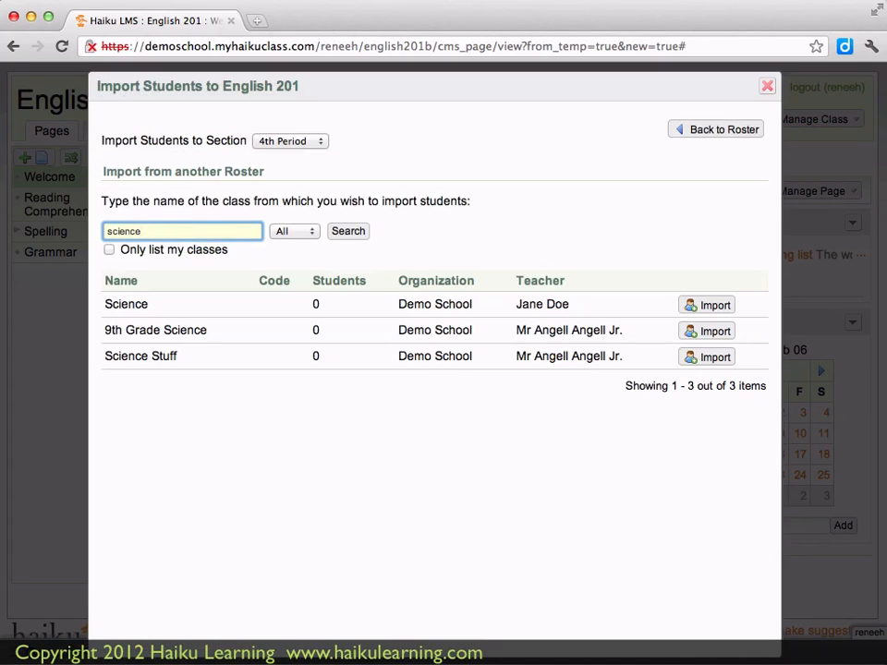
{"action": "double_click", "coordinate": [168, 229]}
{"action": "key", "text": "BackSpace"}
{"action": "type", "text": "english"}
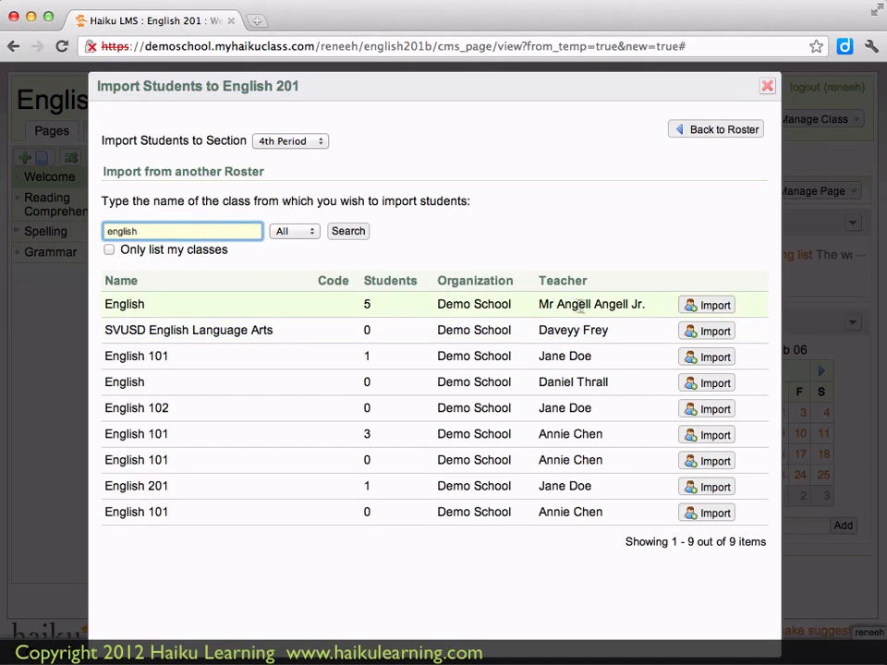
Link the five-student English roster to the 4th Period section, import its students and close the class roster
{"action": "left_click", "coordinate": [713, 305]}
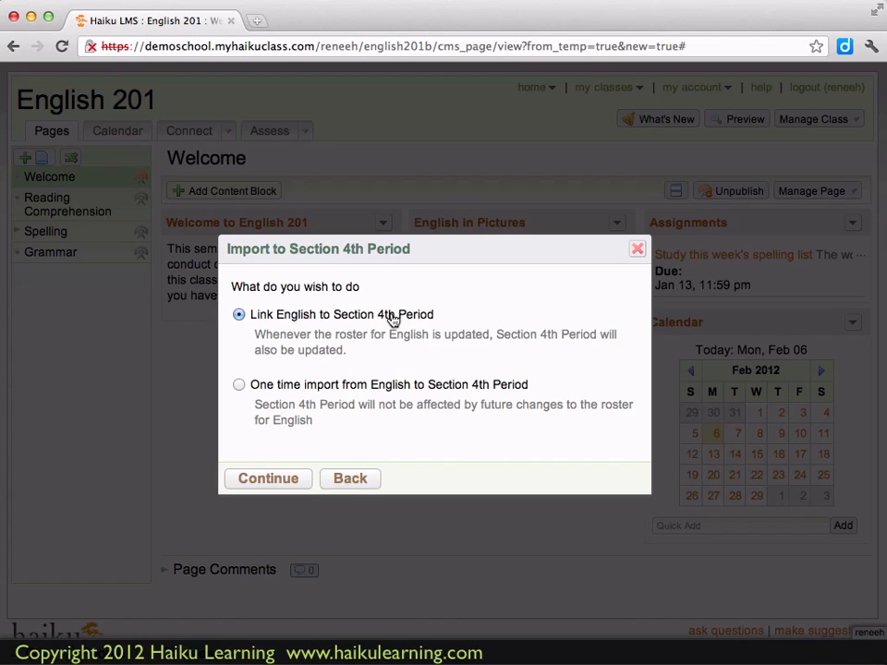
{"action": "left_click", "coordinate": [268, 478]}
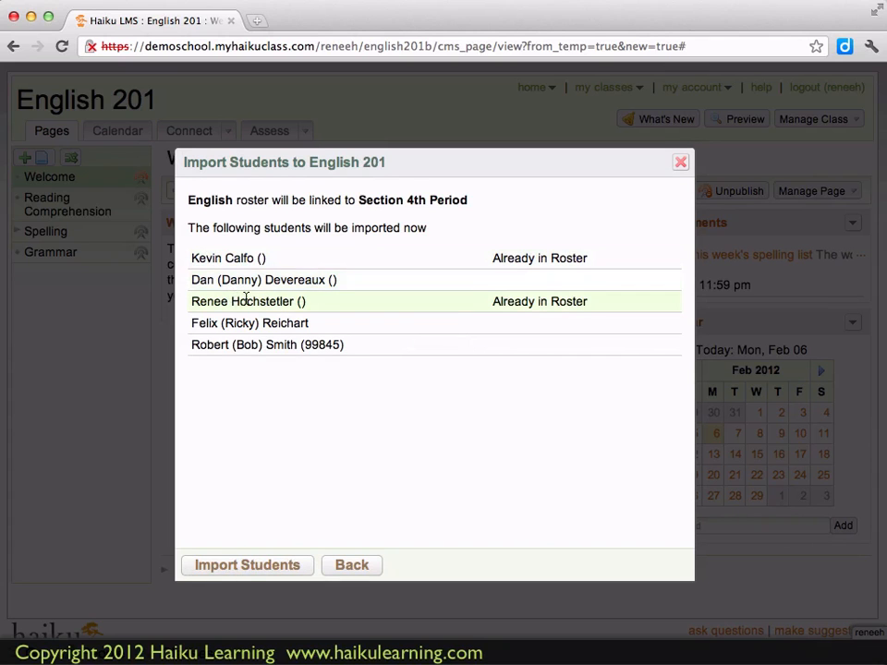
{"action": "left_click", "coordinate": [275, 565]}
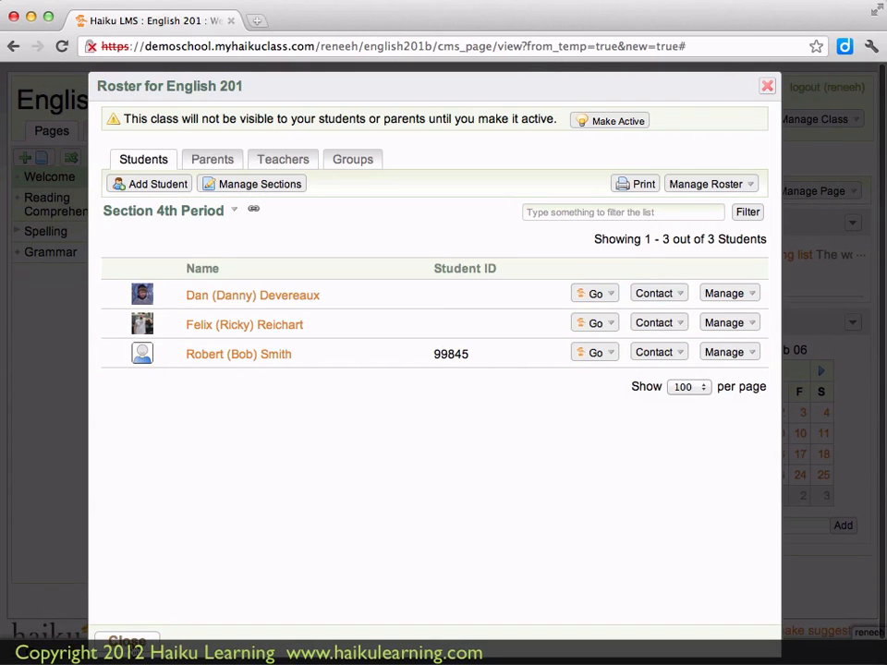
{"action": "left_click", "coordinate": [127, 640]}
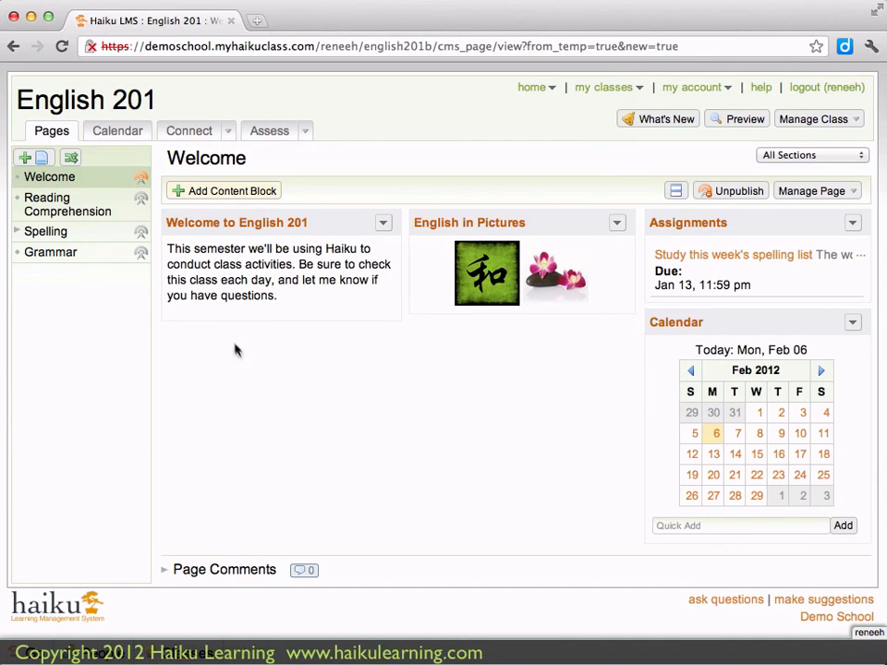
Open the English 201 class calendar
{"action": "left_click", "coordinate": [119, 131]}
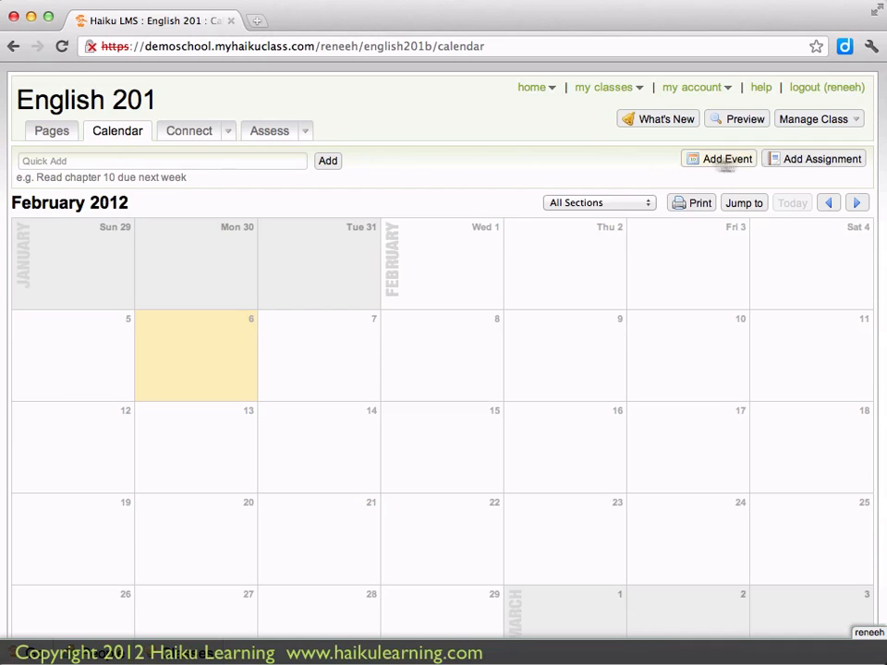
Try per-section due dates in a new assignment with the 4th Period section excluded, and discard the assignment
{"action": "left_click", "coordinate": [802, 164]}
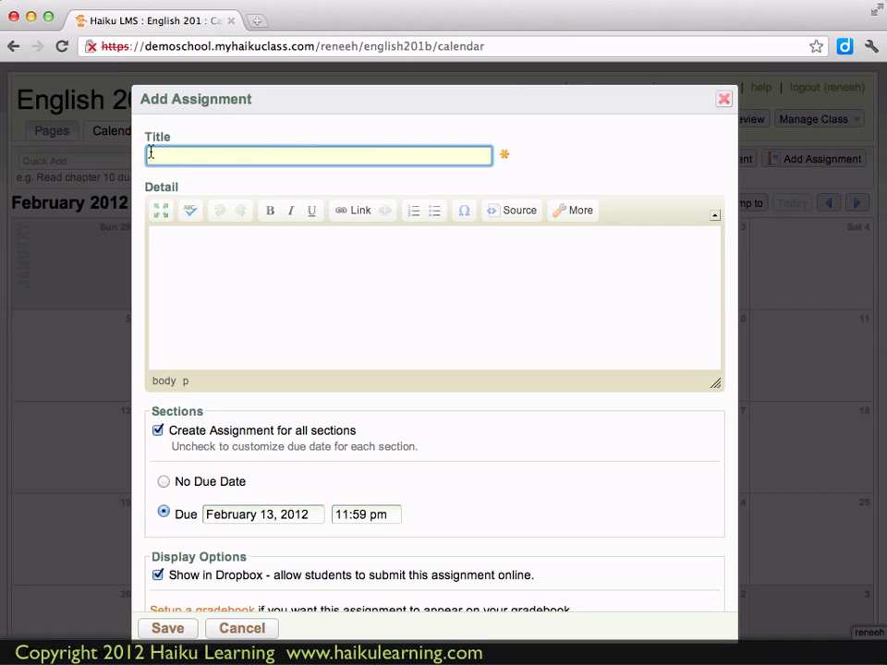
{"action": "scroll", "coordinate": [359, 404], "scroll_direction": "down", "scroll_amount": 1}
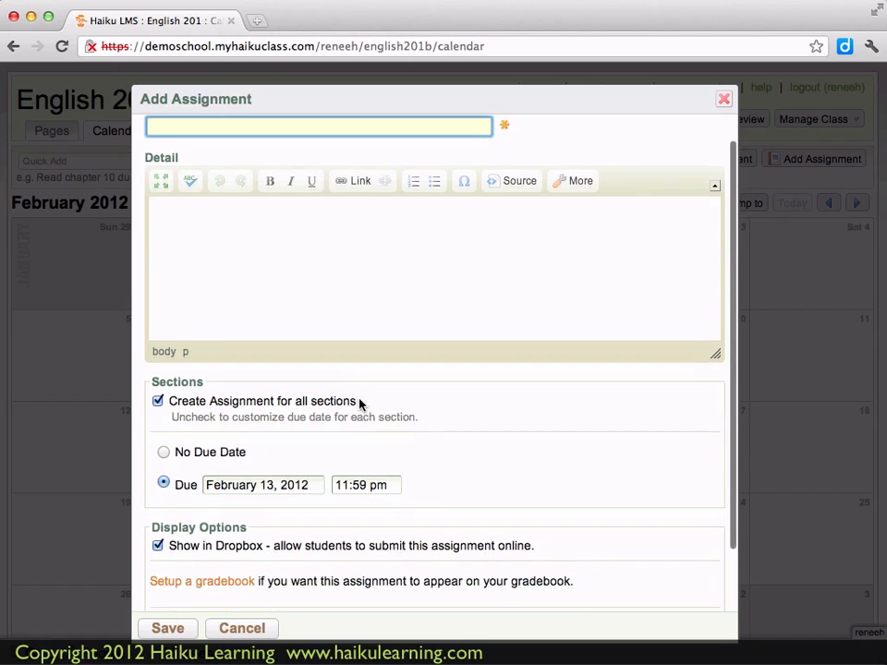
{"action": "scroll", "coordinate": [360, 404], "scroll_direction": "down", "scroll_amount": 2}
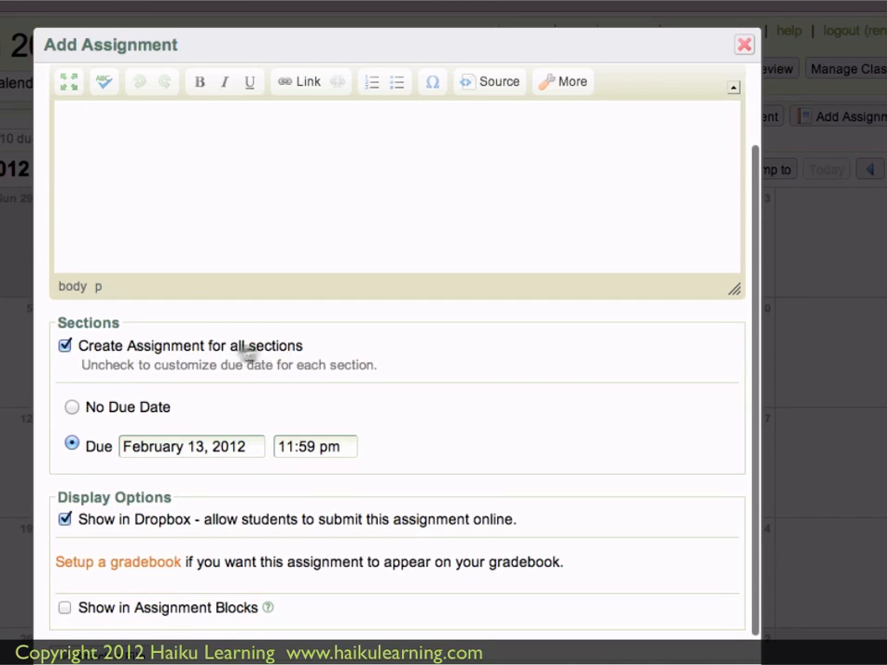
{"action": "left_click", "coordinate": [65, 346]}
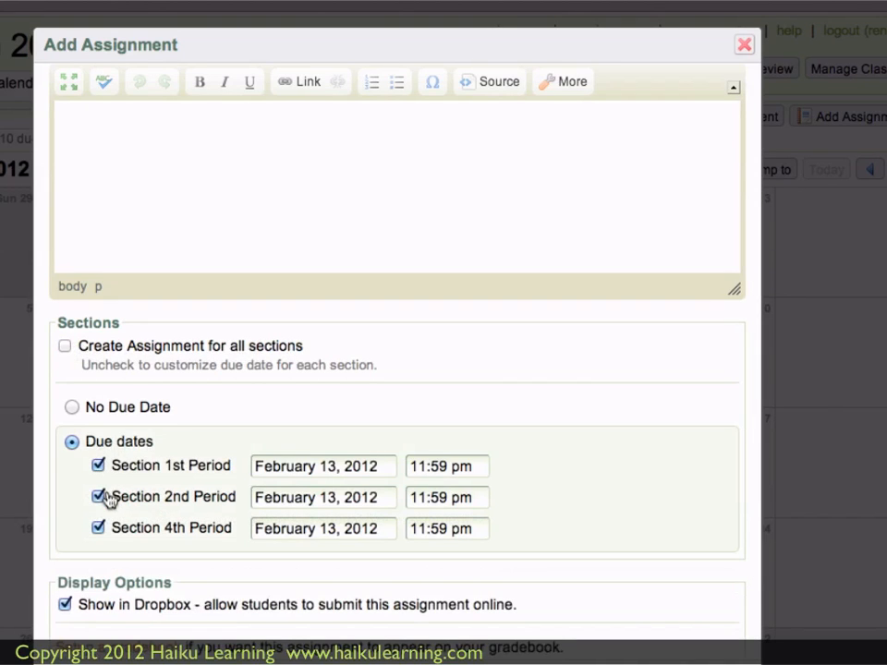
{"action": "scroll", "coordinate": [108, 500], "scroll_direction": "down", "scroll_amount": 2}
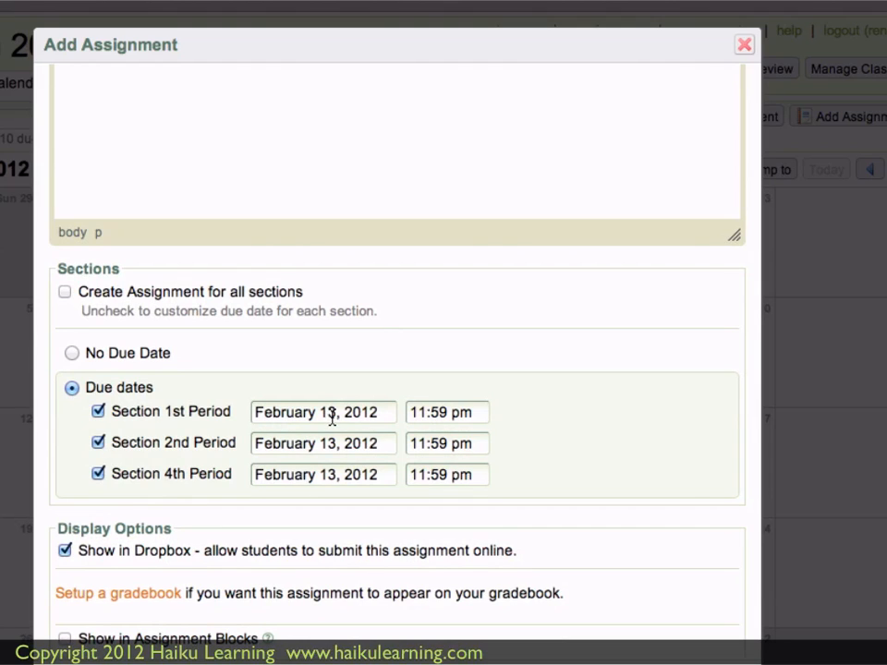
{"action": "left_click", "coordinate": [98, 475]}
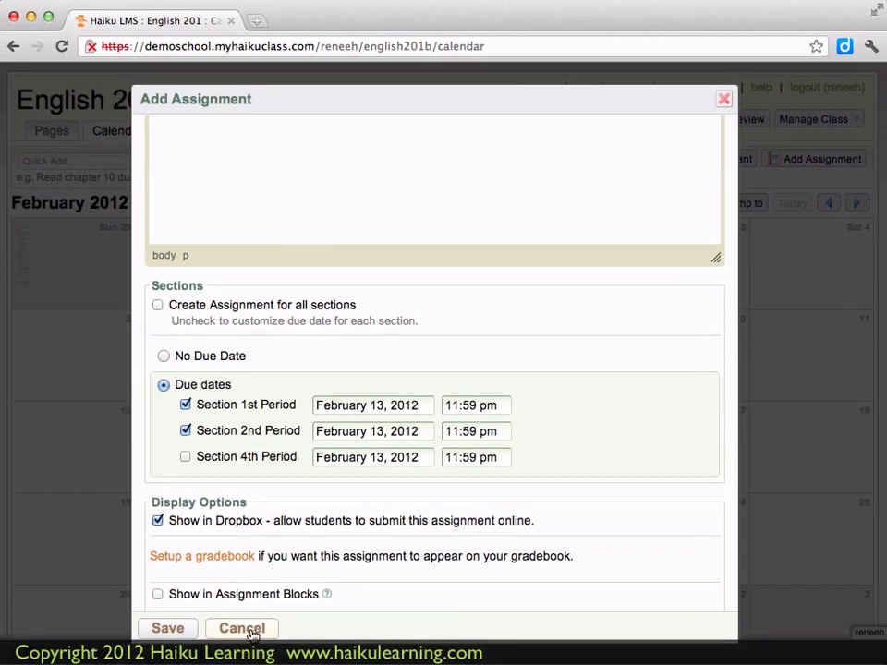
{"action": "left_click", "coordinate": [242, 628]}
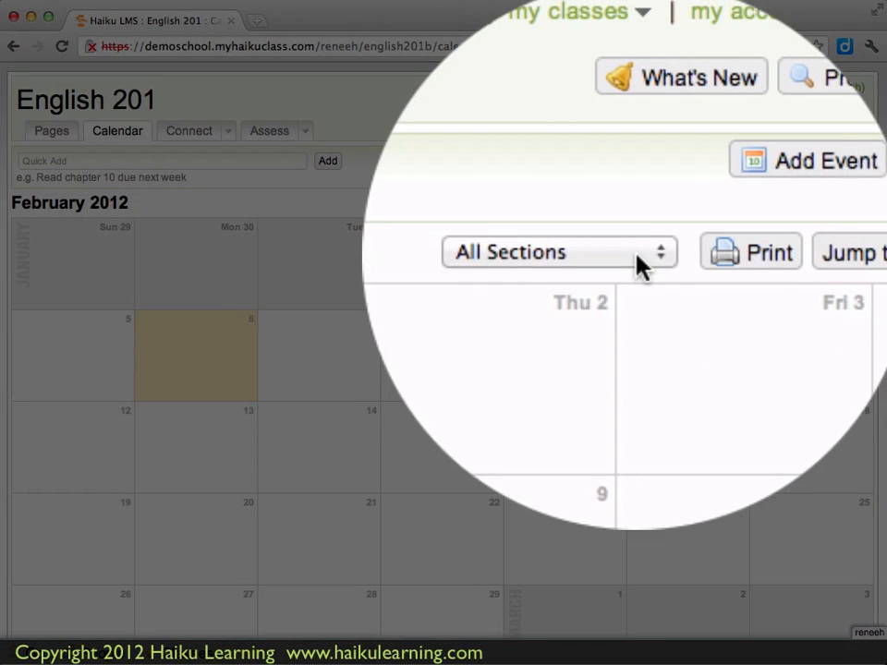
Open the list of sections for filtering the class calendar
{"action": "left_click", "coordinate": [638, 259]}
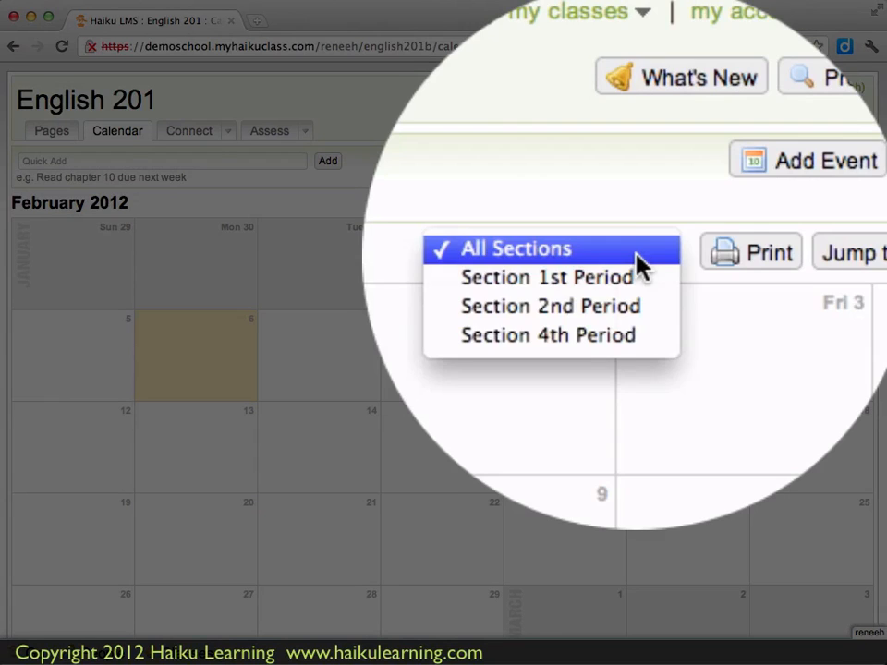